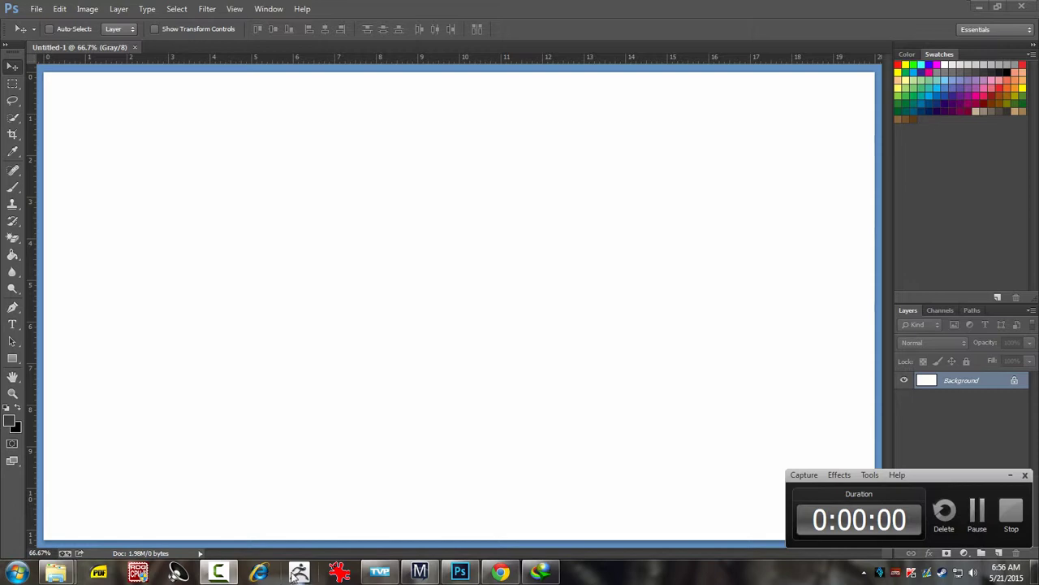
Step: Hide the Color layer and set the PNG sequence export to compression 10 with premultiplied alpha
left_click(379, 572)
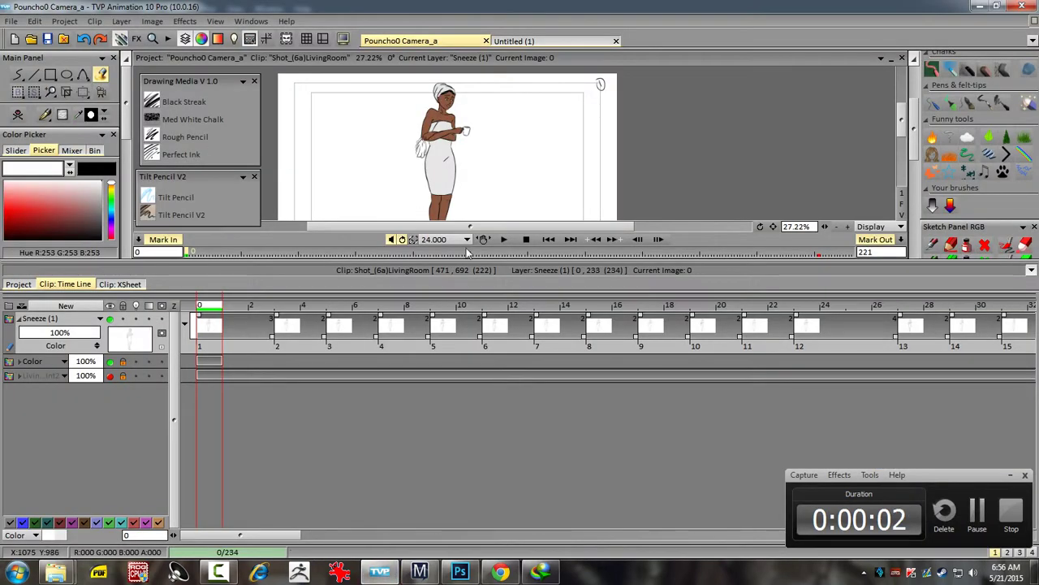
left_click(110, 362)
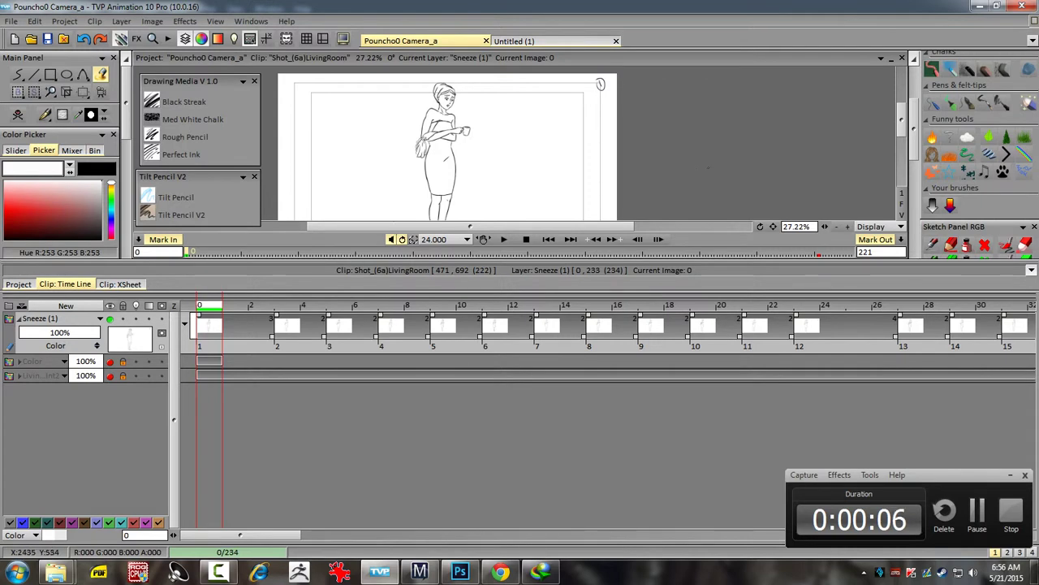
left_click(11, 21)
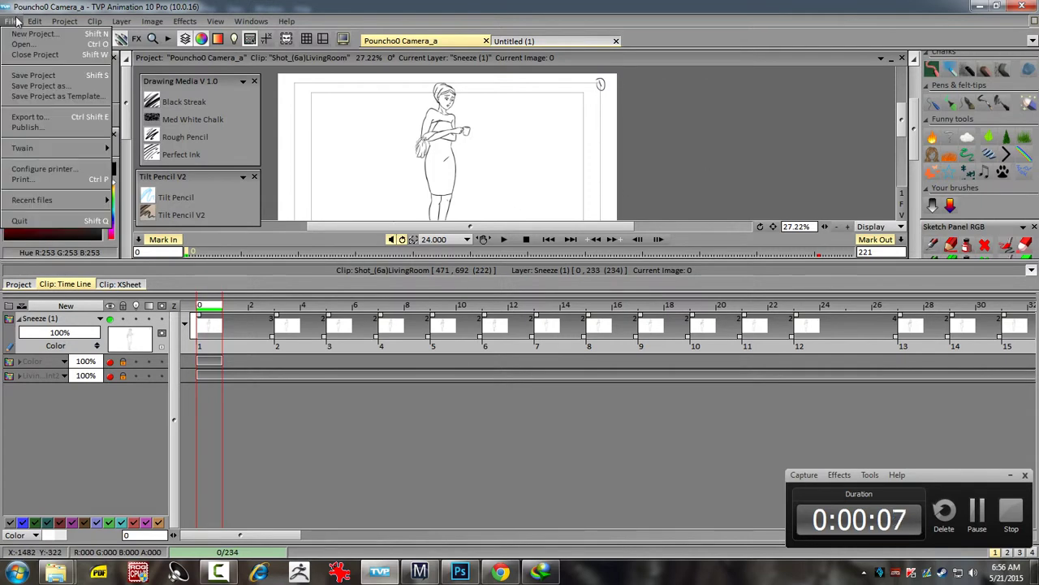
left_click(44, 117)
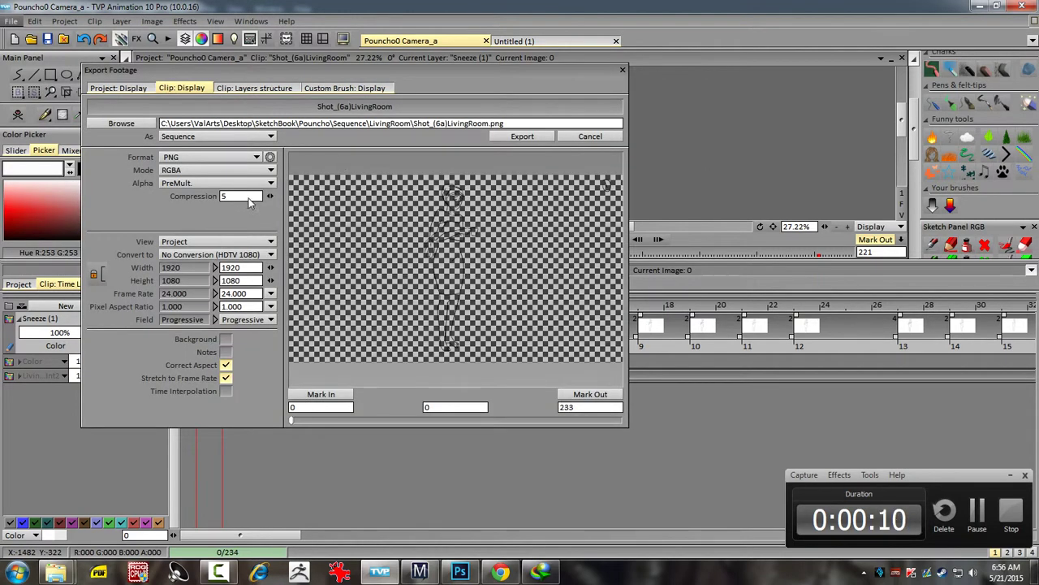
left_click(270, 197)
double_click(239, 197)
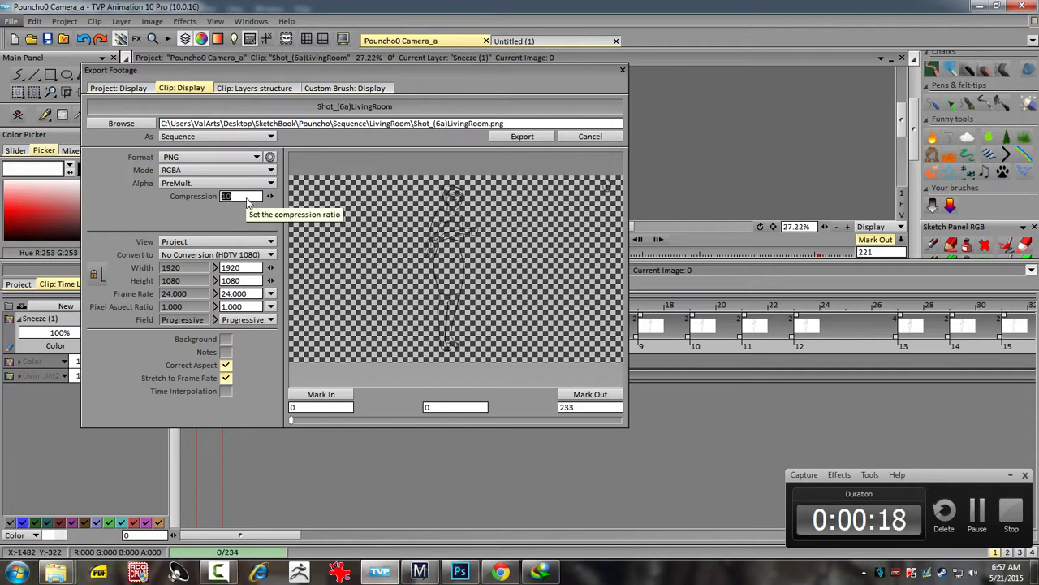
left_click(219, 185)
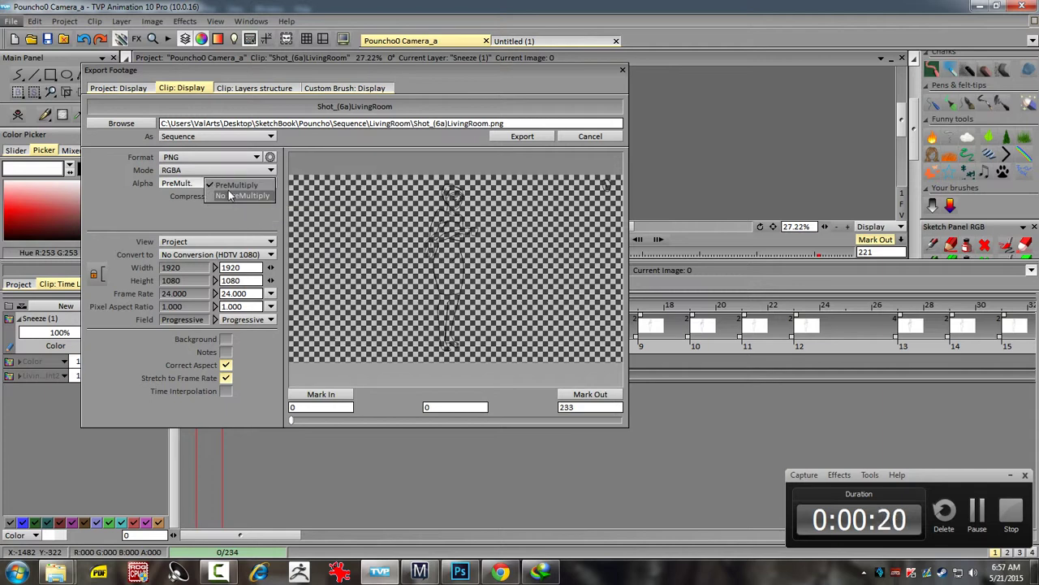
left_click(229, 195)
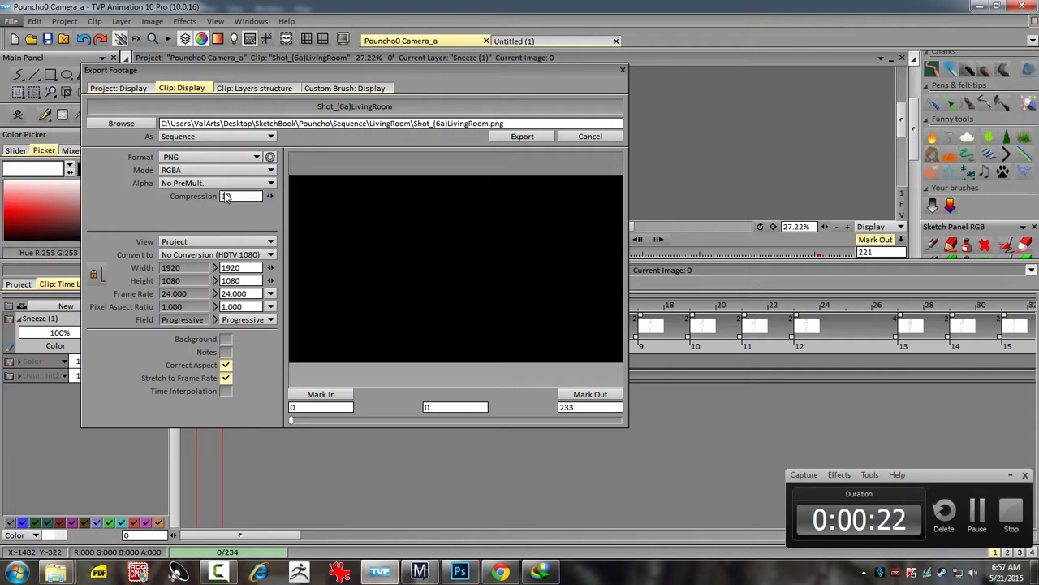
left_click(221, 183)
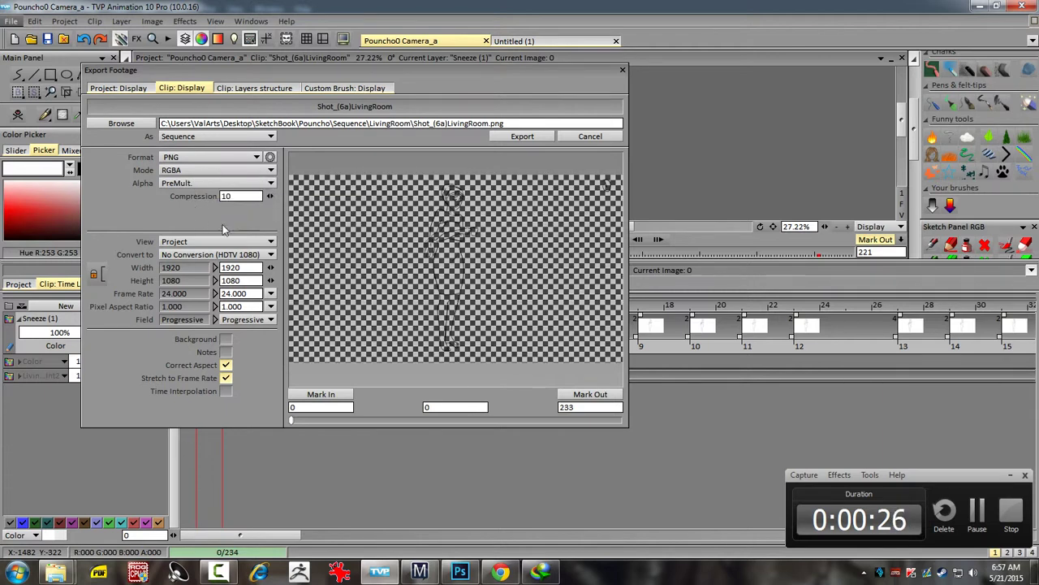
Step: Export the frames as a PNG sequence into the LivingRoom folder and let it finish
left_click(524, 138)
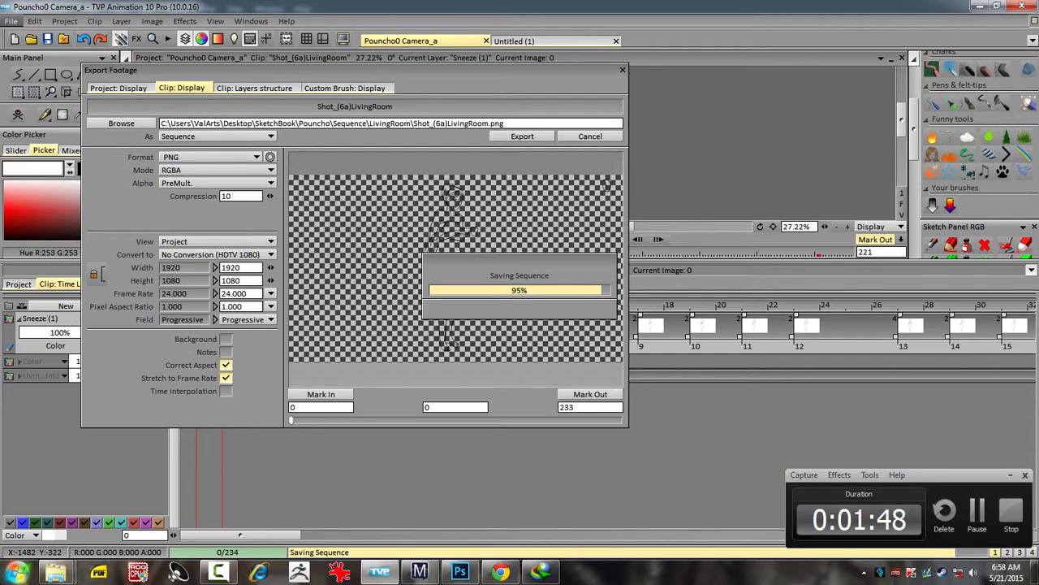
left_click(513, 578)
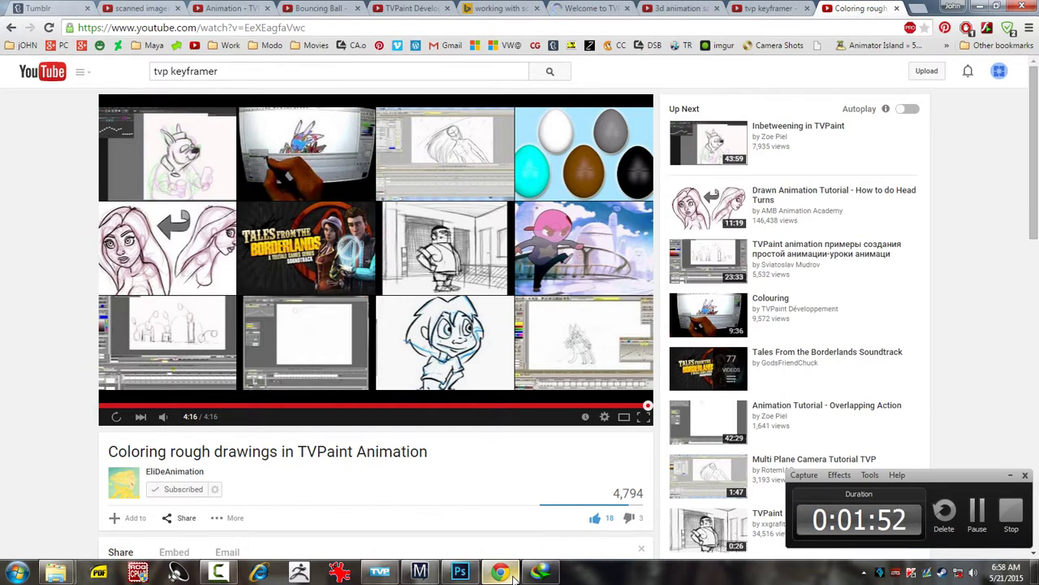
Step: Minimize the YouTube page in Chrome to return to TVPaint
left_click(513, 578)
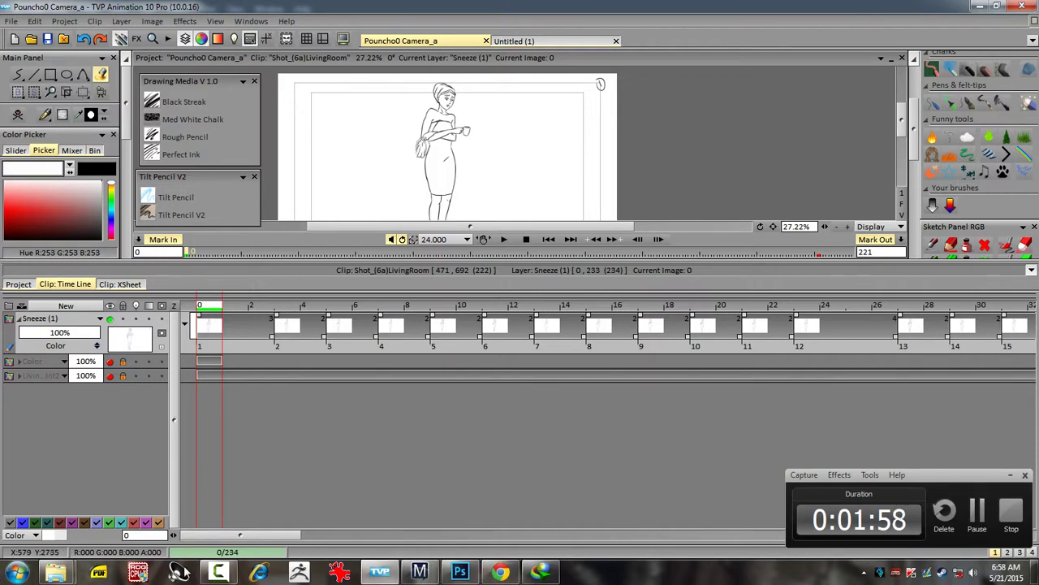
Step: In the LivingRoom folder, preview frame Shot_(7a) and close the viewer
left_click(56, 571)
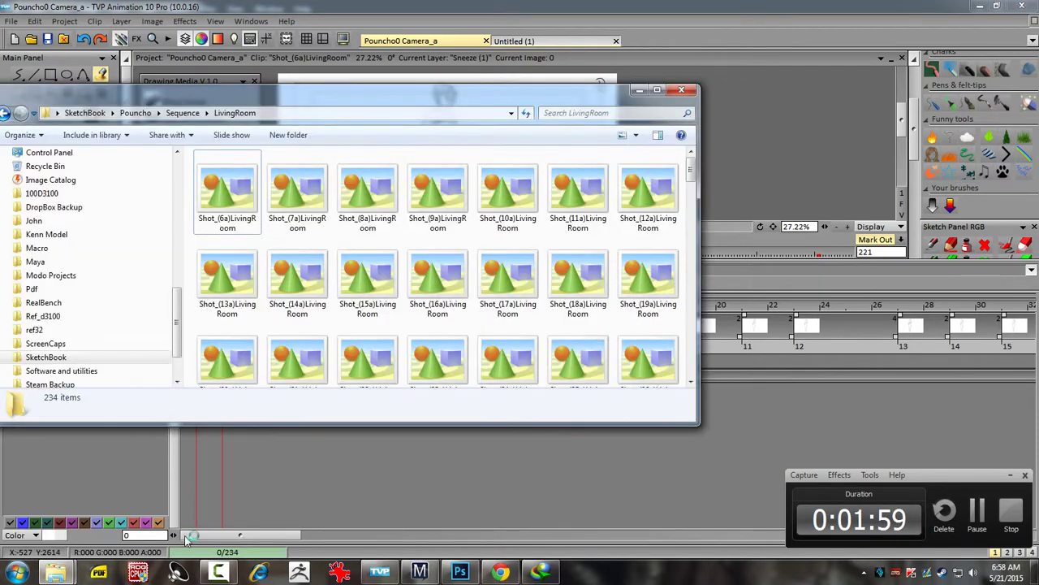
double_click(300, 191)
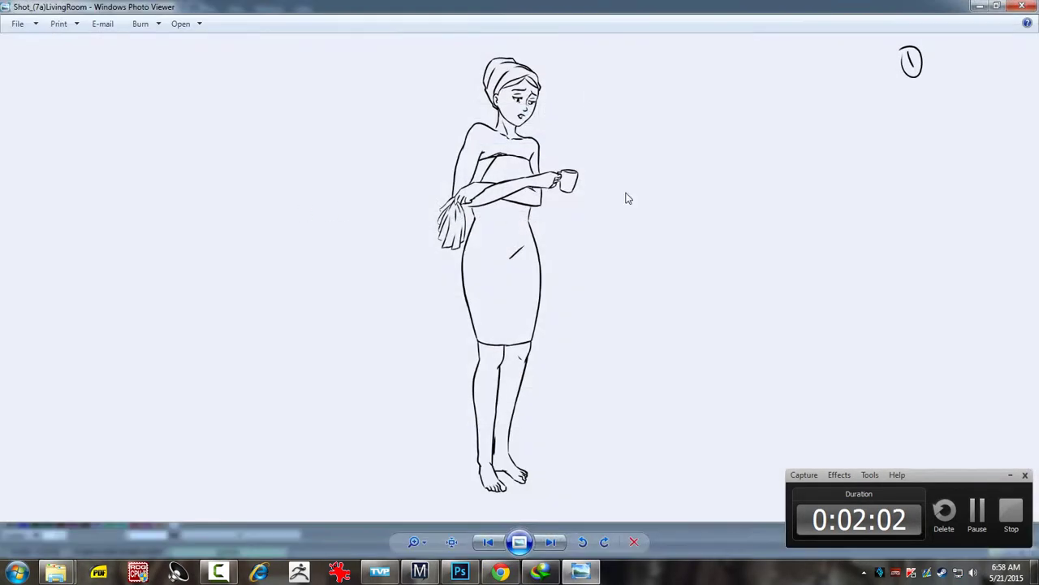
scroll(629, 182, "up", 3)
scroll(568, 195, "down", 3)
scroll(548, 204, "down", 1)
scroll(445, 198, "up", 3)
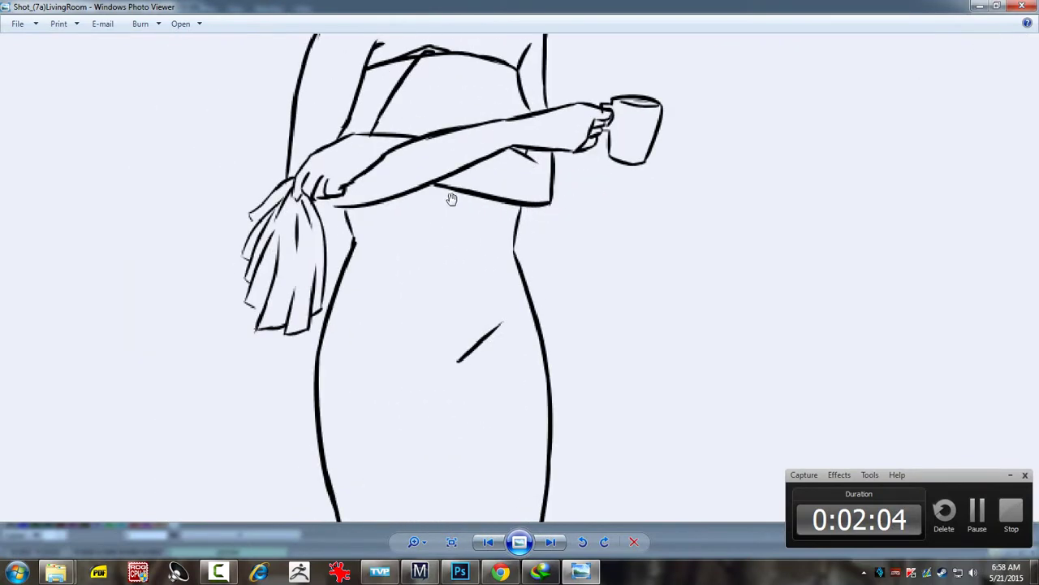
scroll(449, 406, "up", 2)
scroll(449, 406, "down", 3)
key("alt+F4")
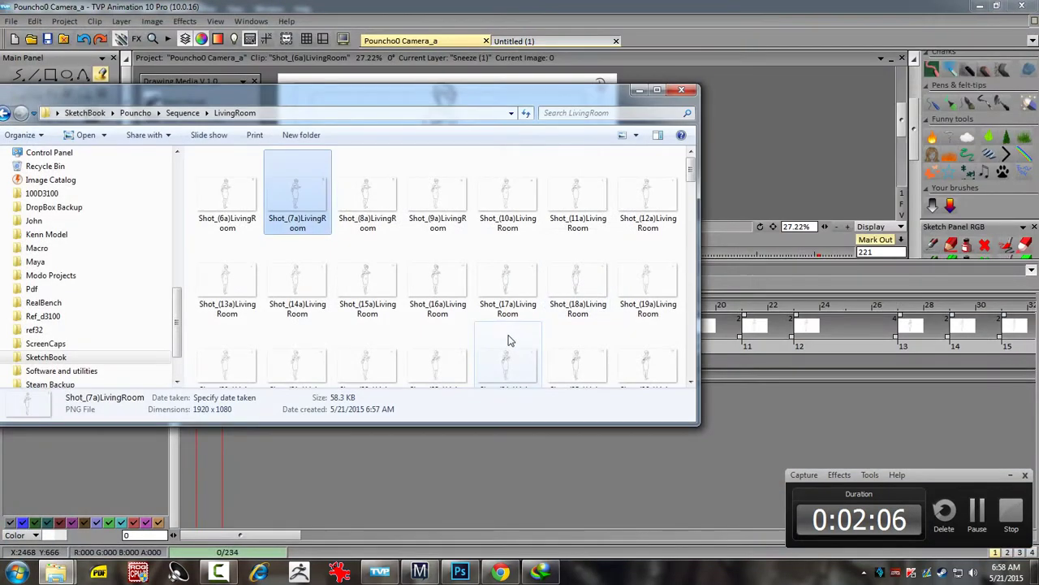
Step: Select all 234 exported PNG frames, down to the black Shot_(239a)
left_click(227, 219)
key("ctrl+a")
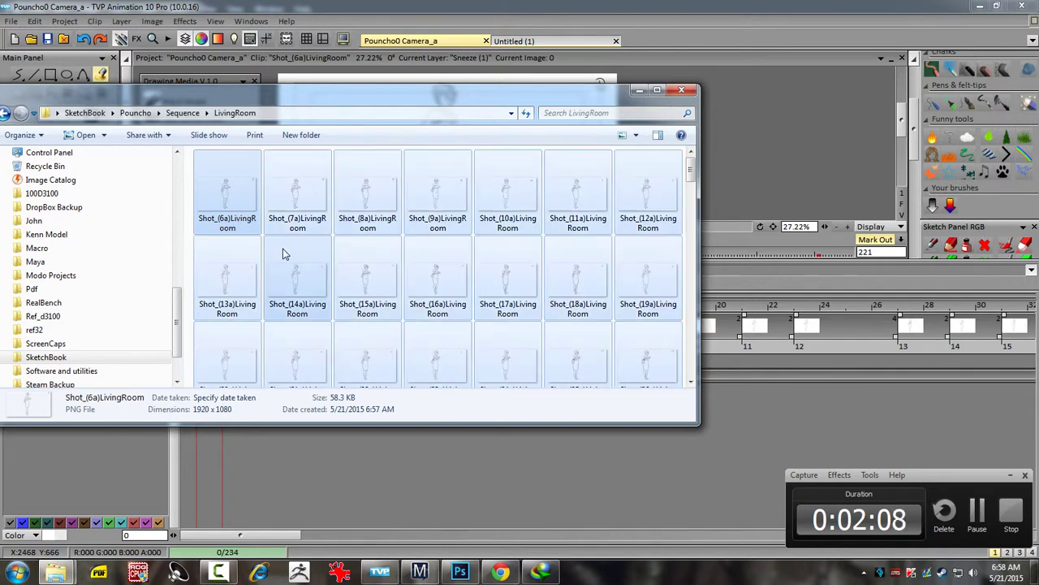
scroll(320, 297, "down", 5)
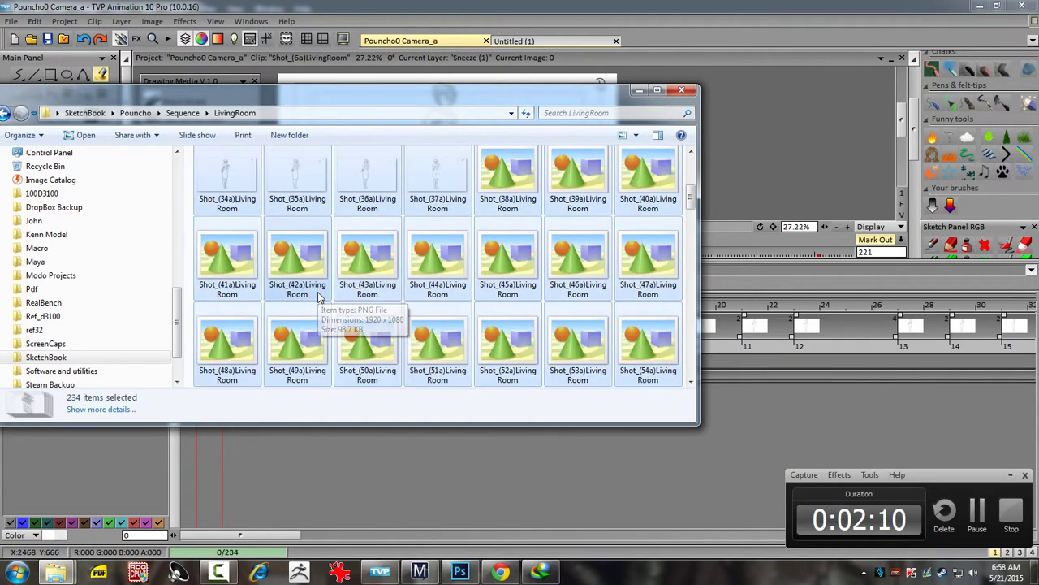
scroll(447, 244, "down", 10)
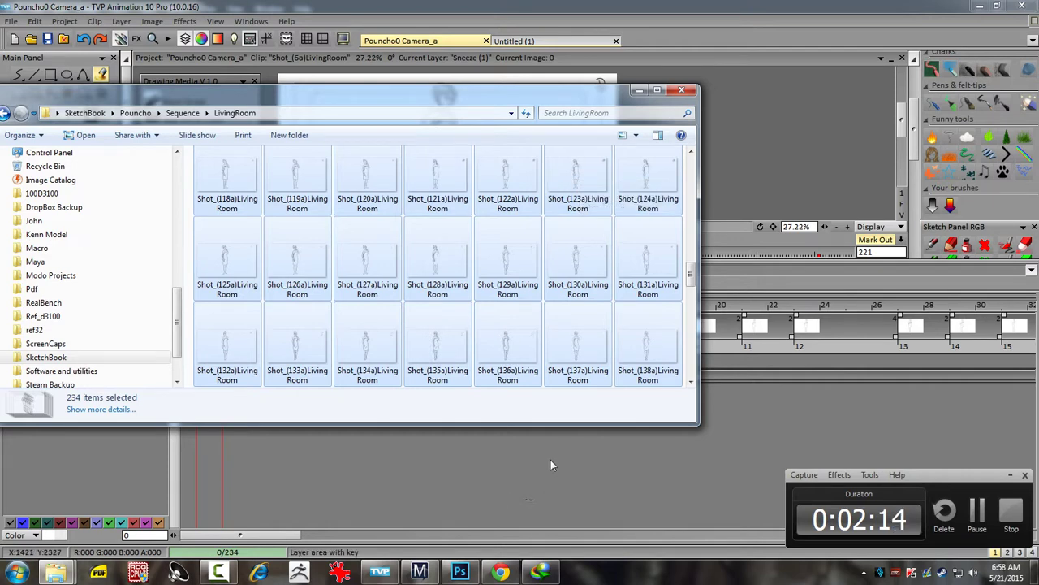
scroll(652, 285, "down", 5)
scroll(652, 284, "down", 10)
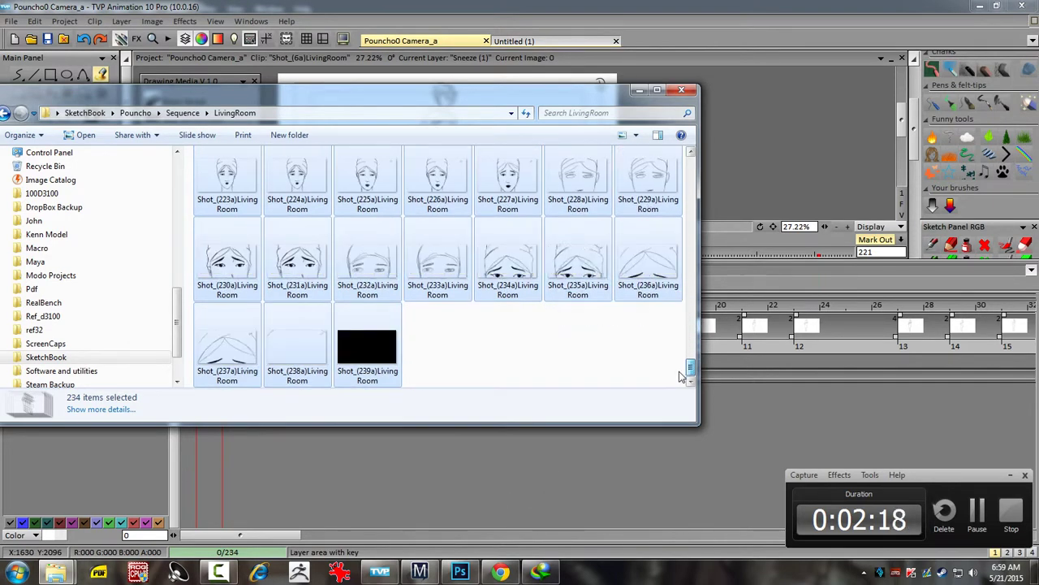
left_click(361, 373)
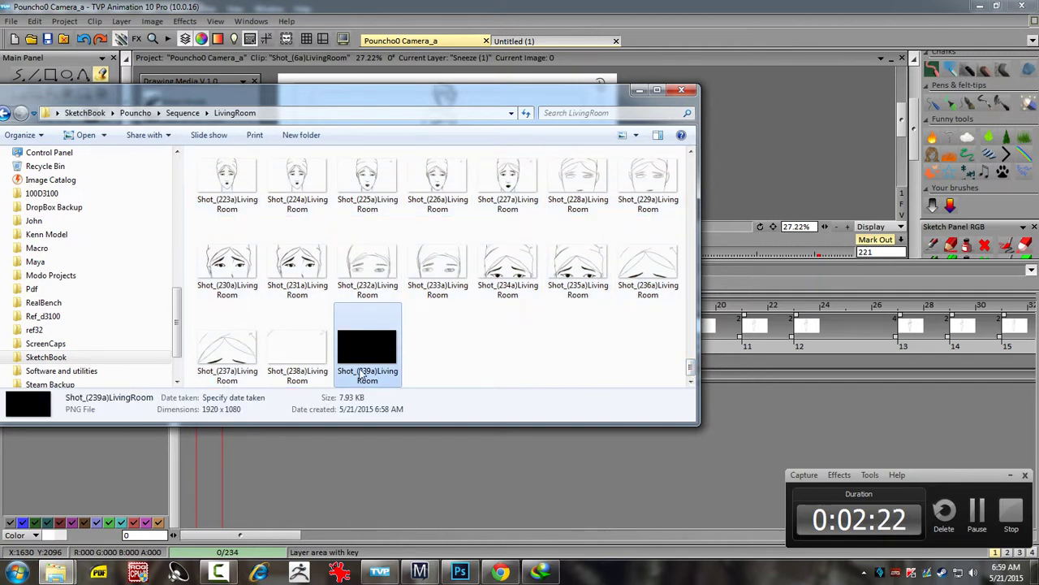
key("ctrl+a")
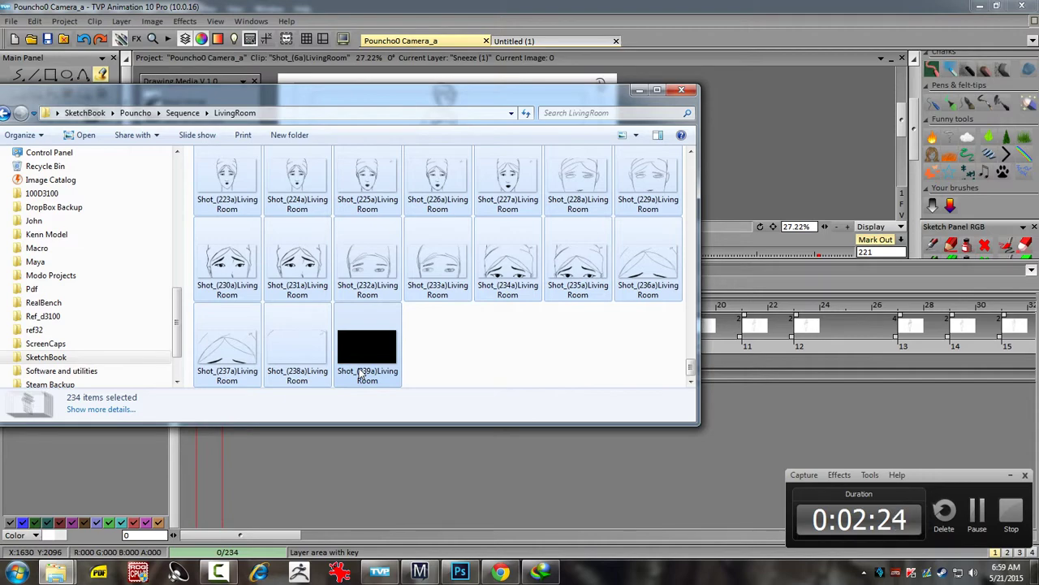
Step: Drag the selected LivingRoom frames onto the blank Untitled-1 canvas, committing each placed frame
left_click(459, 572)
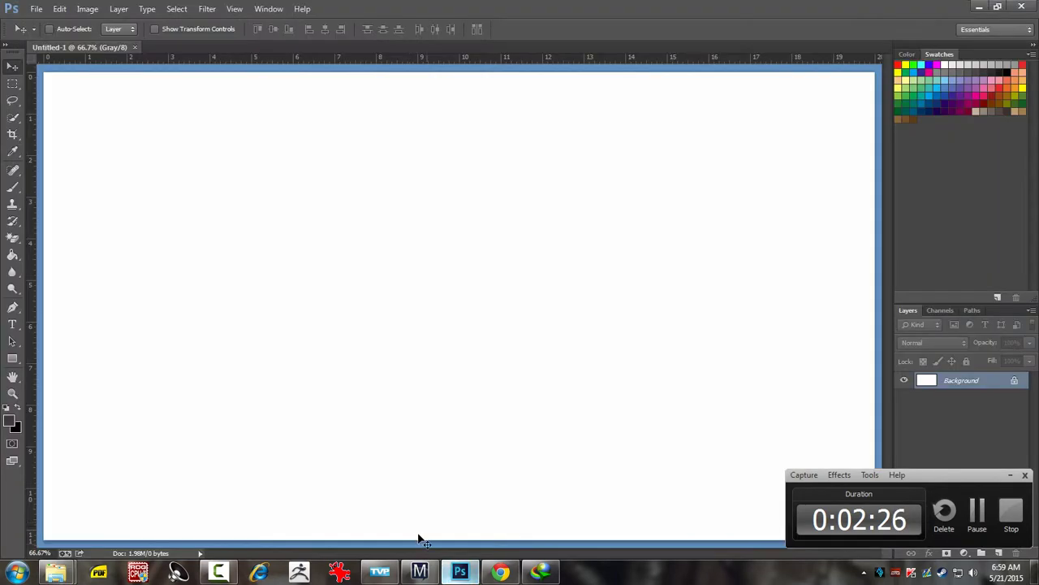
mouse_move(55, 572)
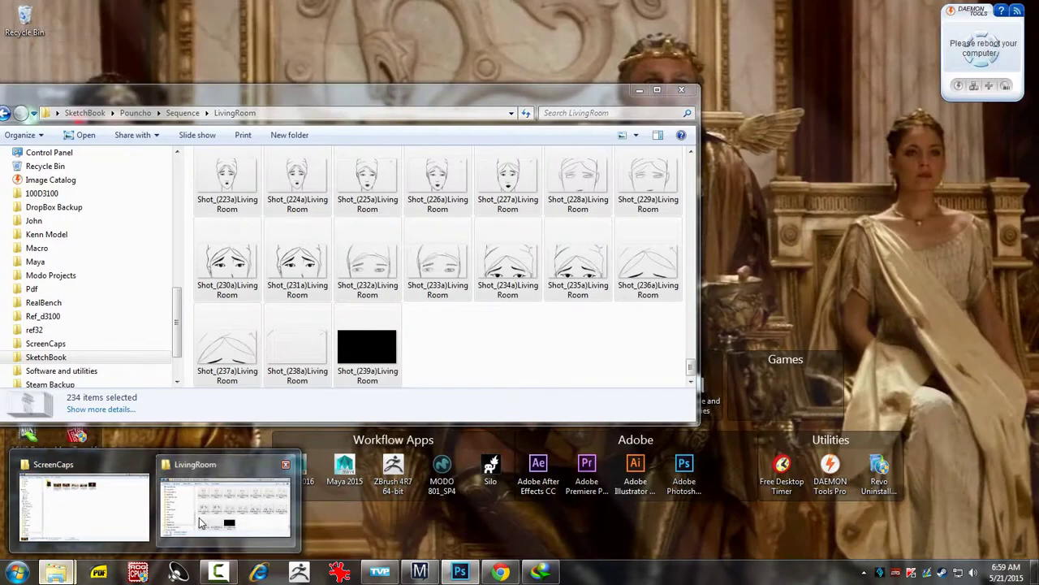
left_click(227, 487)
left_click_drag(355, 344, 190, 487)
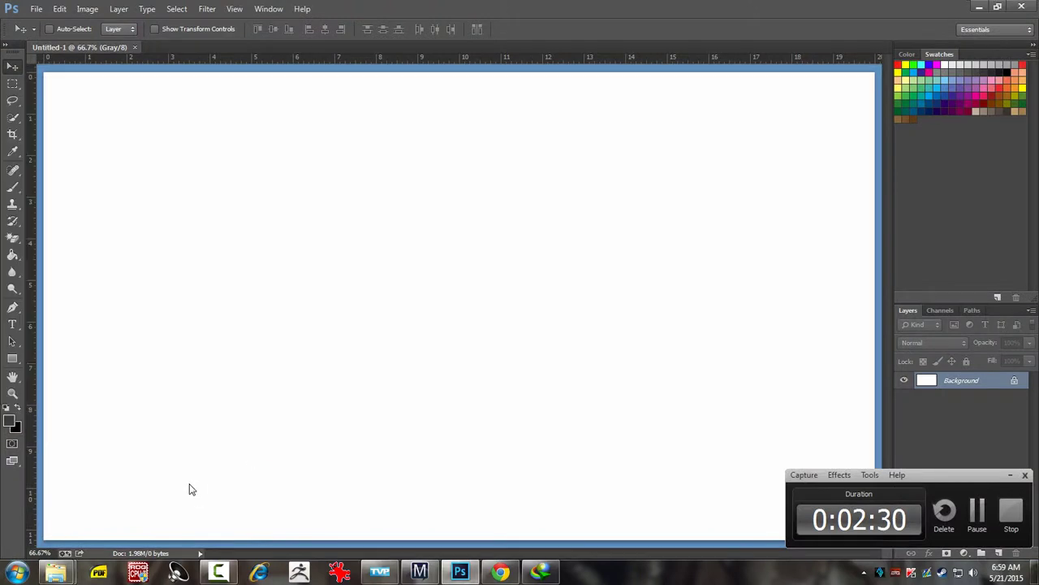
key("Return")
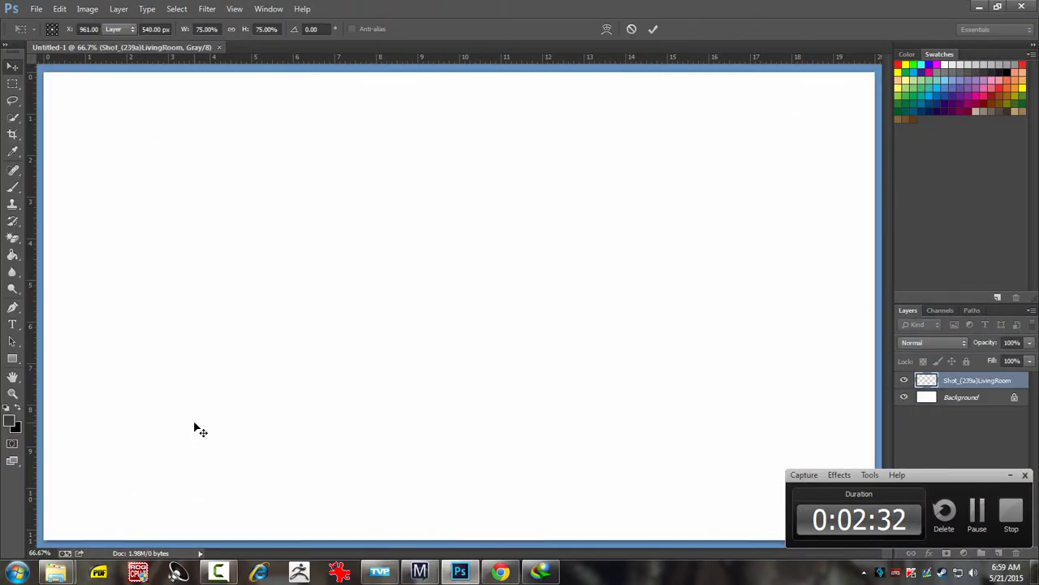
key("Return")
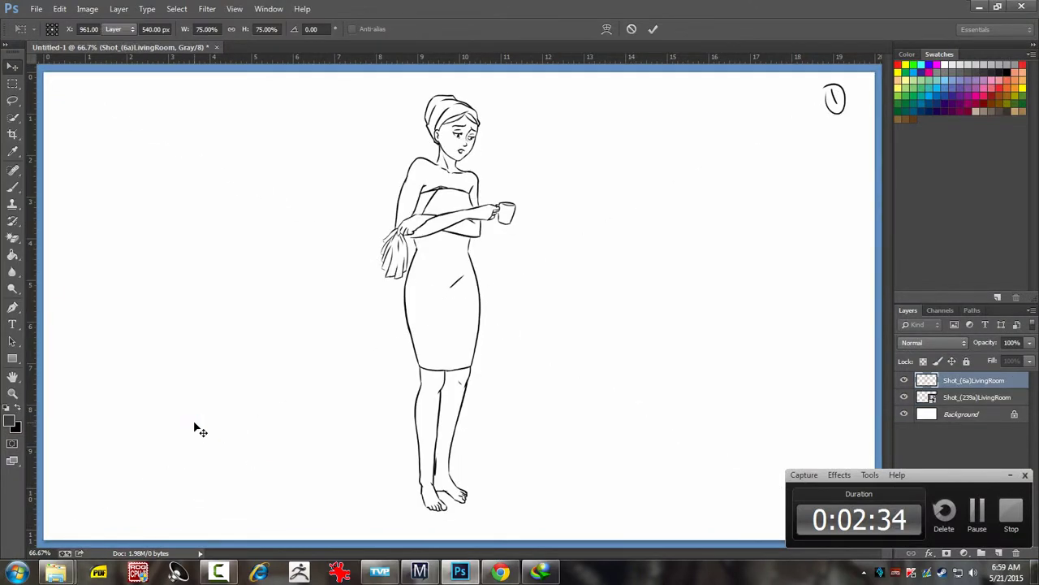
key("Return")
key("Return")
key("Return")
key("Return")
key("Return")
key("Return")
key("Return")
key("Return")
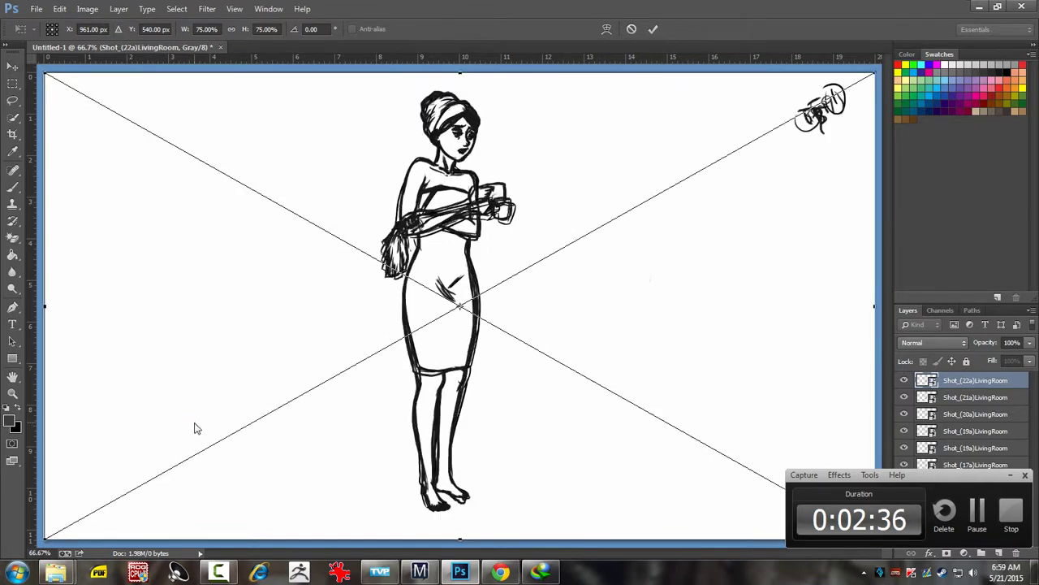
key("Return")
key("Return")
key("Return")
key("Return")
key("Return")
key("Return")
key("Return")
key("Return")
key("Return")
key("Return")
key("Return")
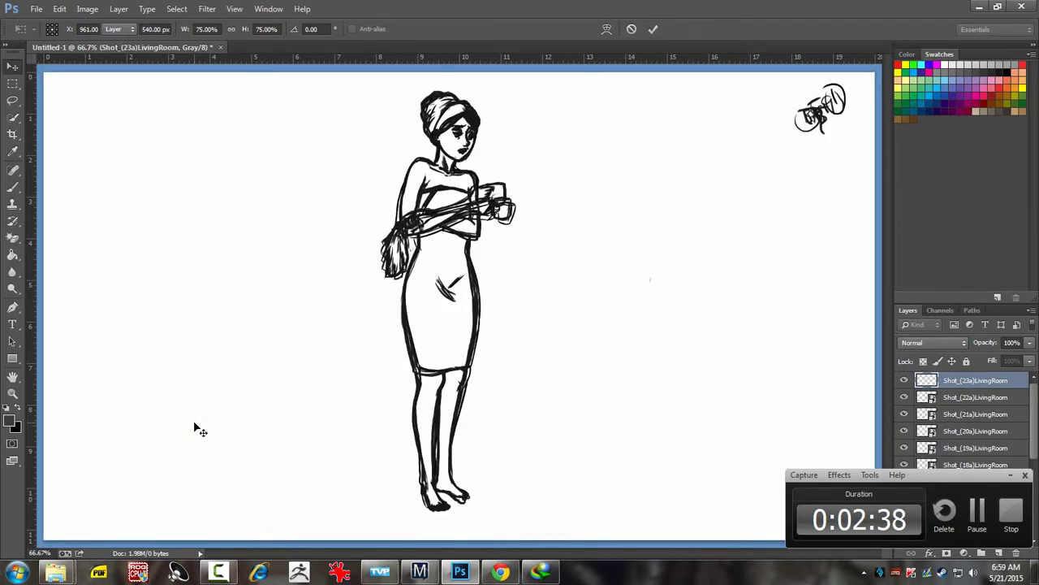
key("Return")
key("Return")
key("Return")
key("Return")
key("Return")
key("Return")
key("Return")
key("Return")
key("Return")
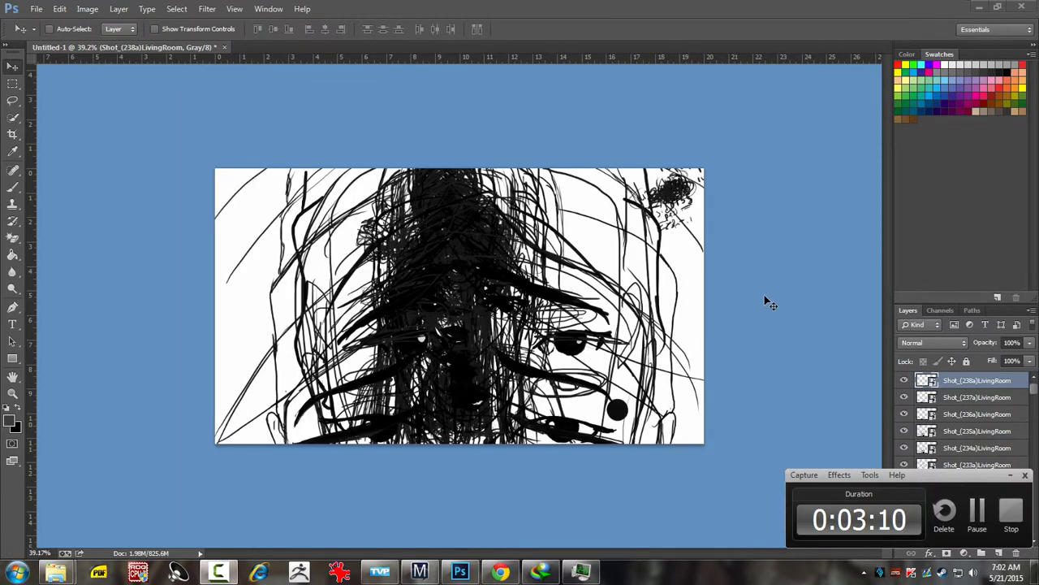
Step: Select every Shot layer, Shot_(6a) through Shot_(239a), and apply Rasterize Layers
scroll(764, 295, "up", 5)
scroll(745, 309, "down", 5)
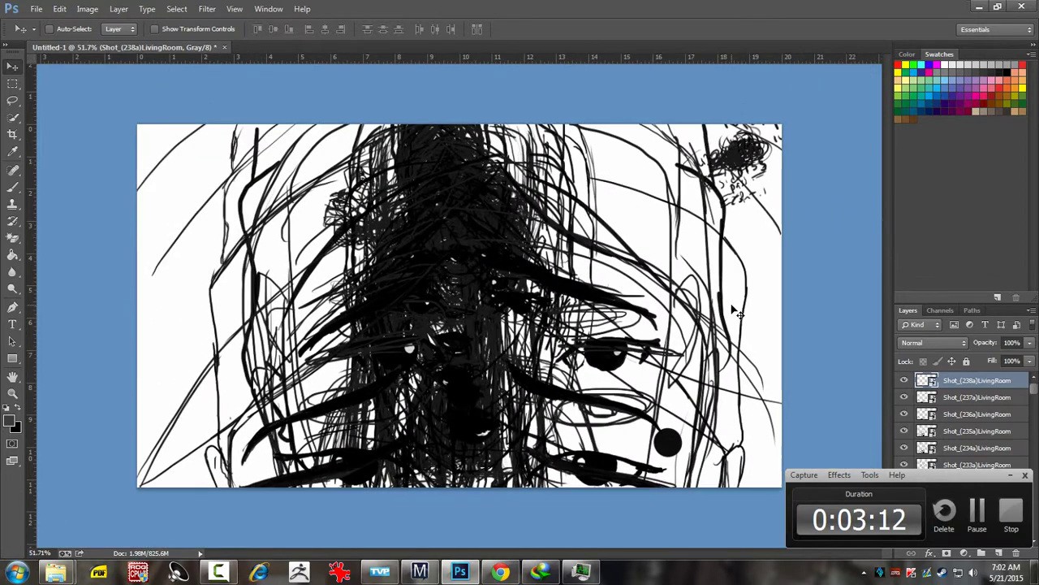
left_click_drag(902, 478, 174, 319)
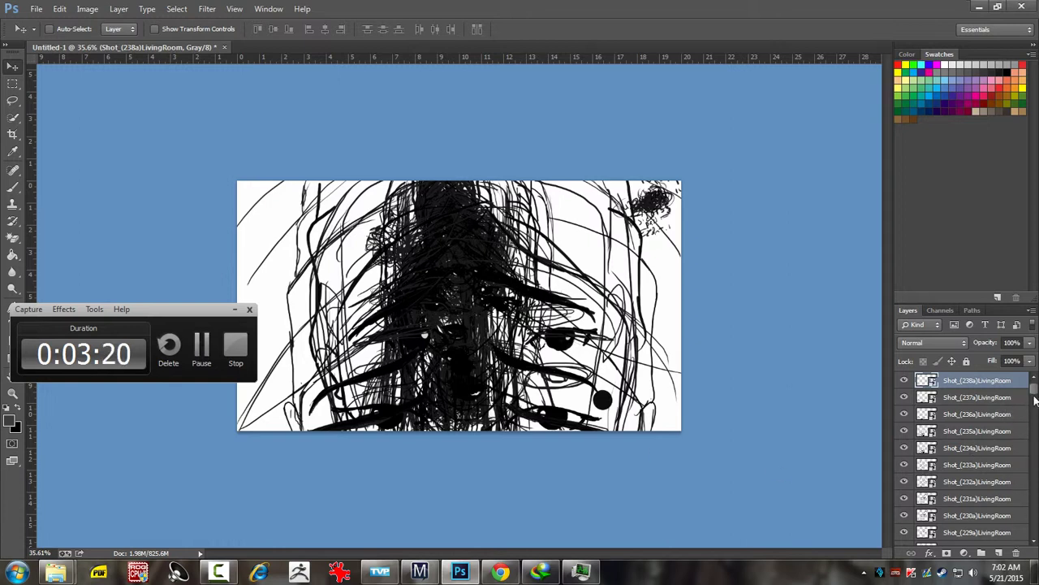
left_click_drag(1034, 391, 1034, 529)
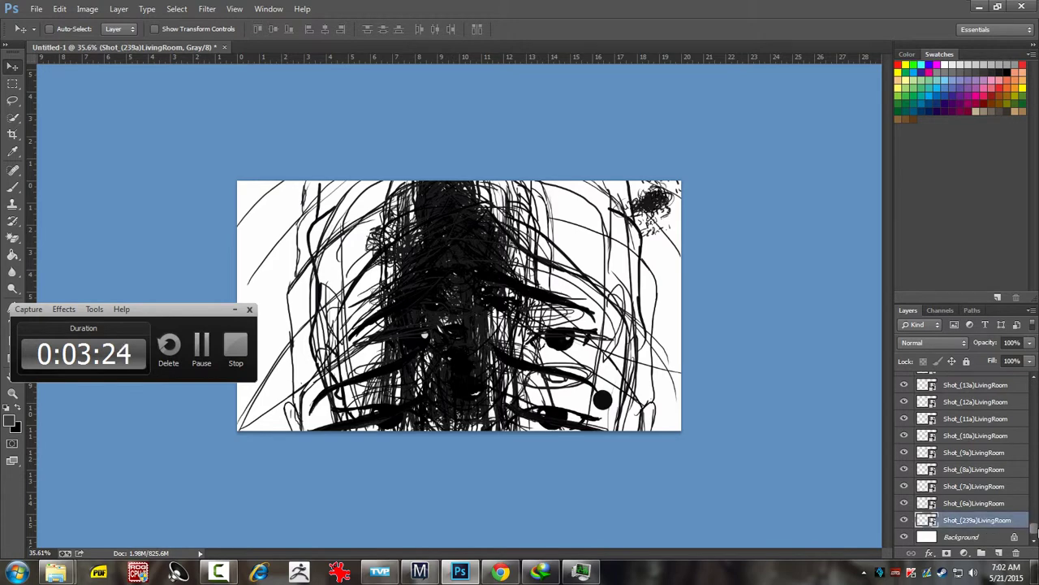
left_click_drag(1033, 528, 1035, 373)
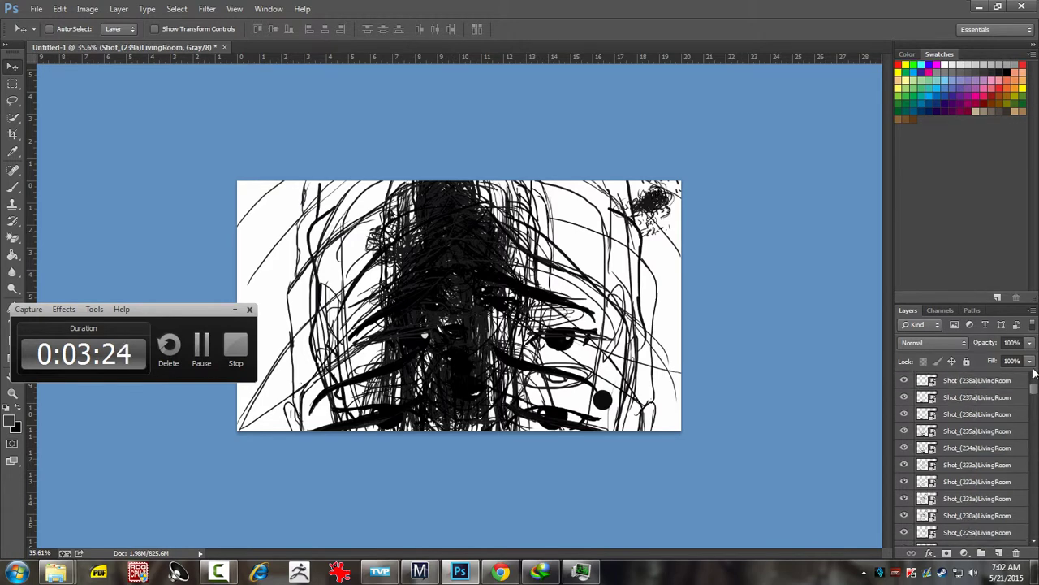
key("ctrl+alt+a")
right_click(991, 395)
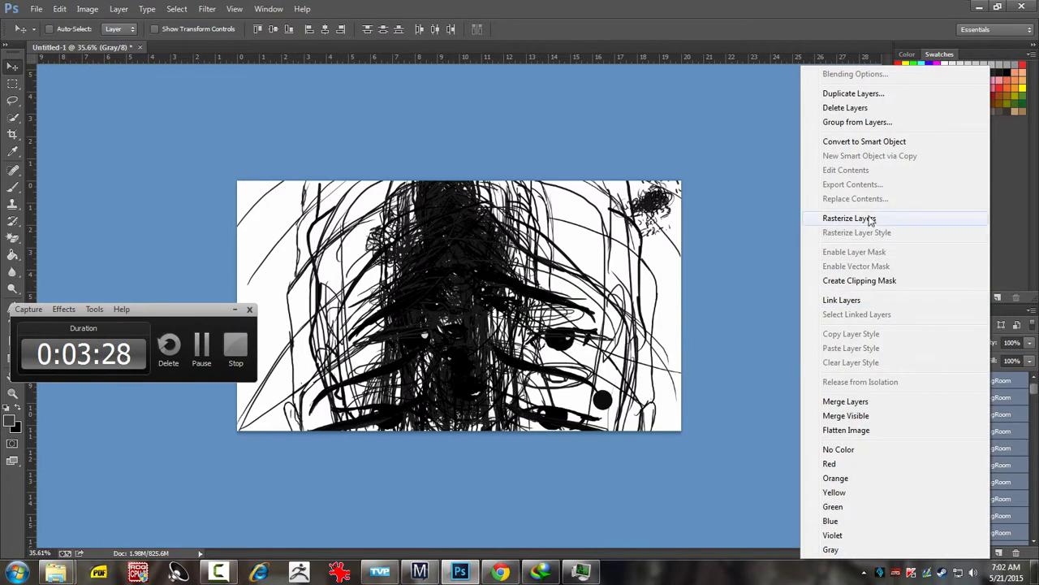
left_click(864, 220)
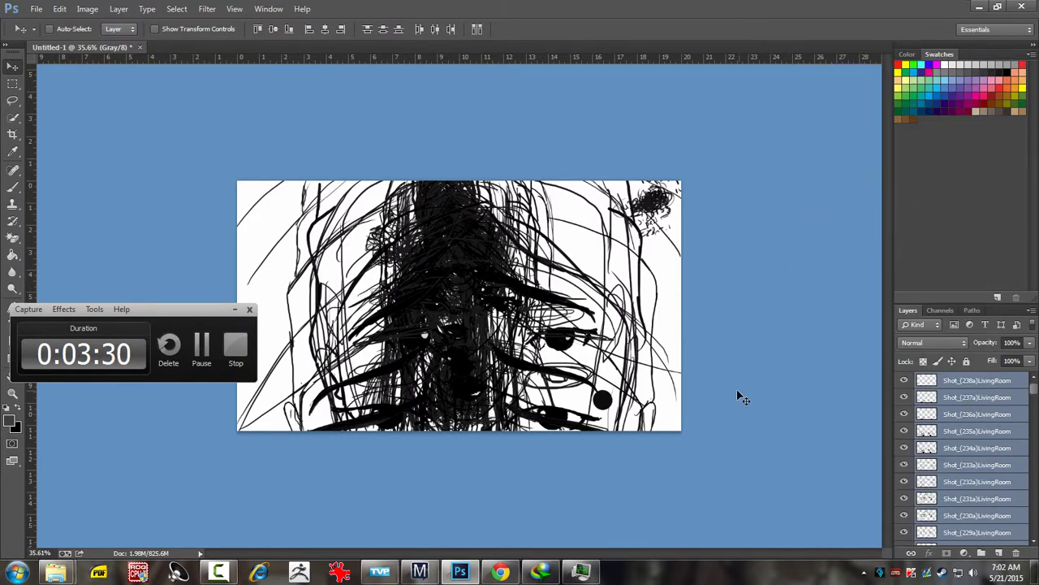
scroll(735, 394, "down", 2)
scroll(731, 398, "up", 2)
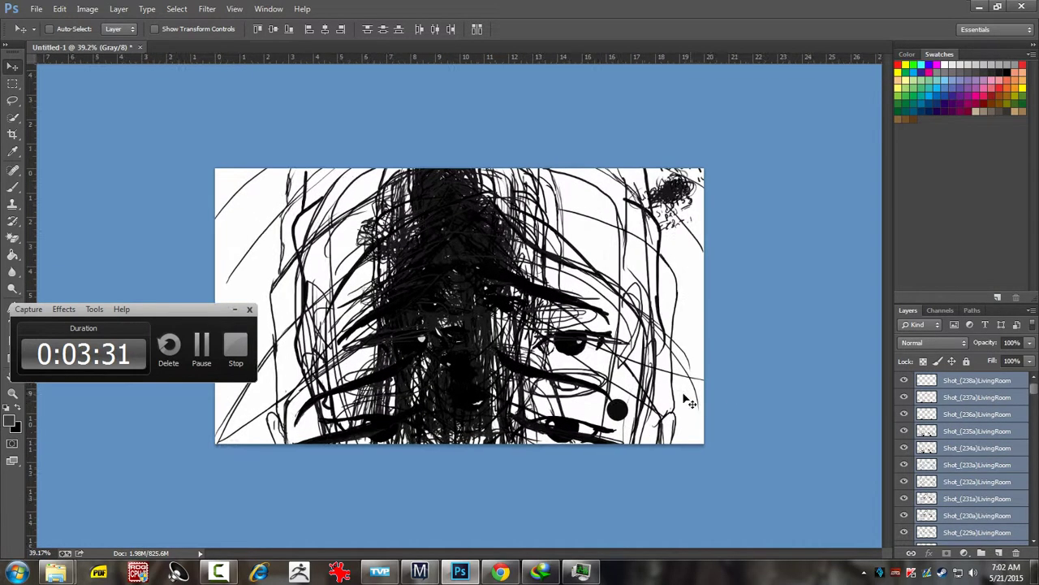
Step: Save the document as LivingrRoom.psd in Photoshop format in the Poucho folder
left_click(36, 9)
left_click(46, 165)
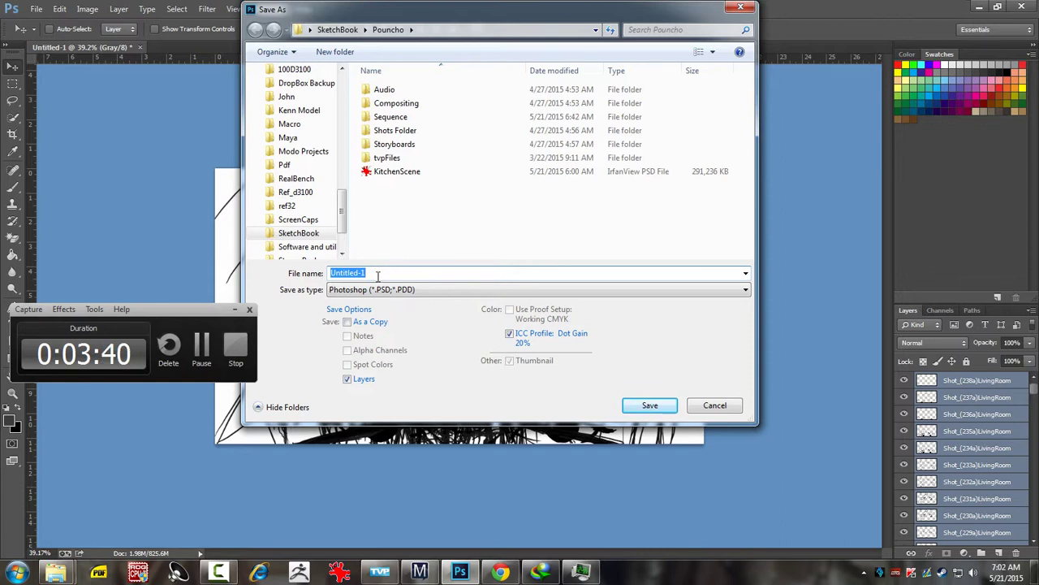
type("L")
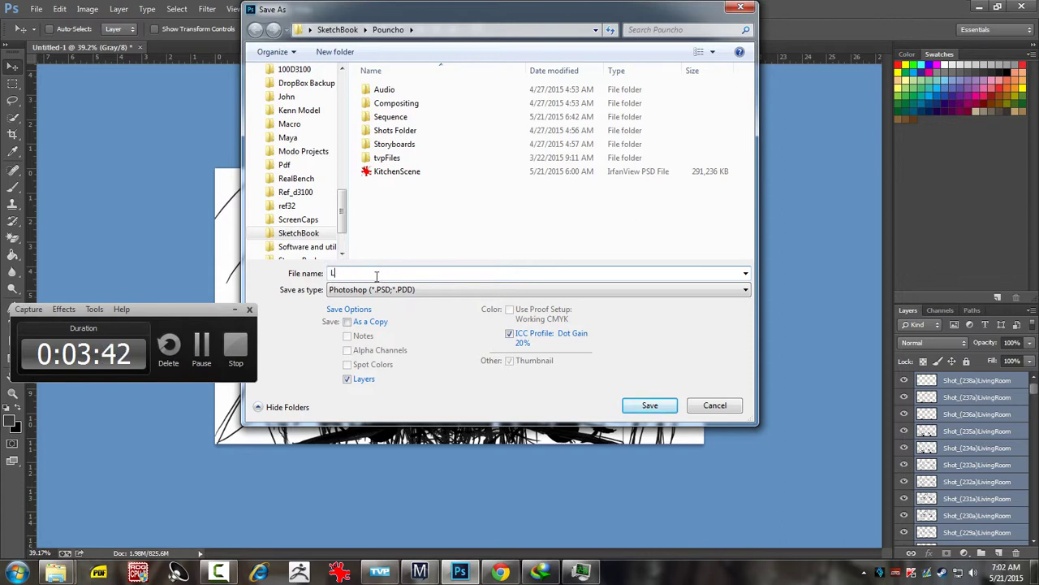
type("oO")
key("BackSpace")
key("BackSpace")
type("oo")
key("Return")
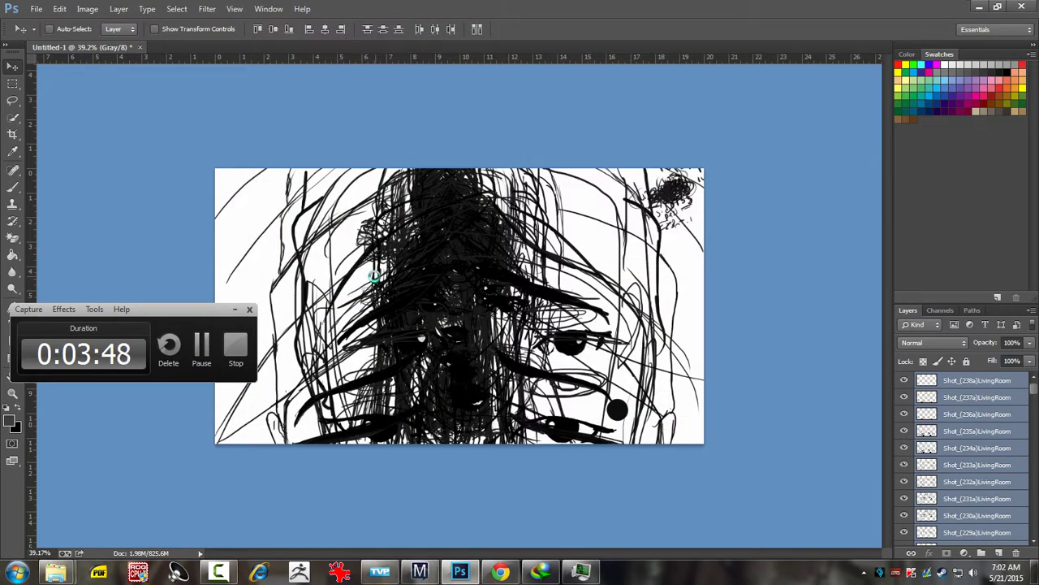
key("ctrl+plus")
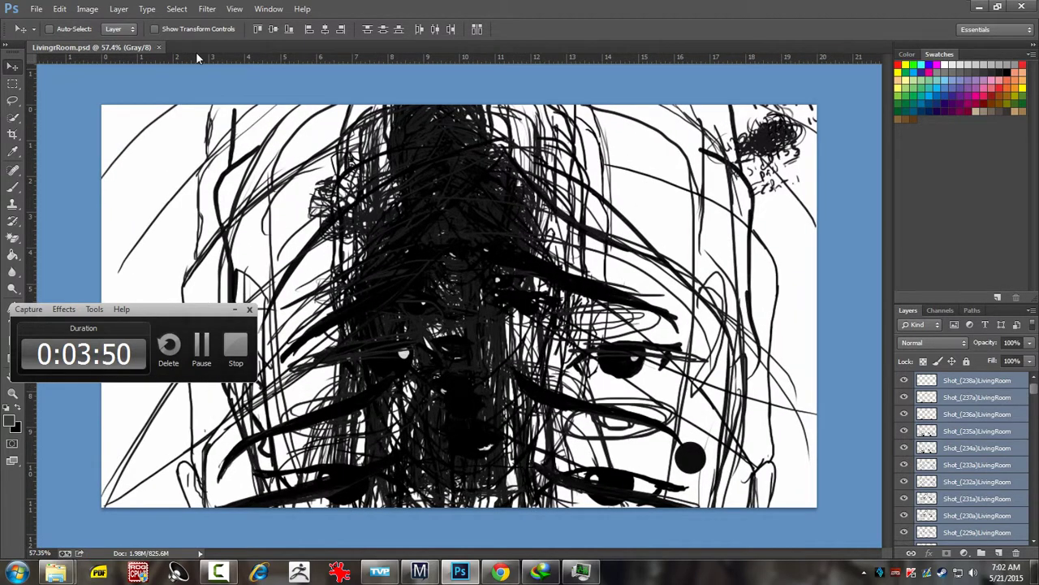
Step: Show Task Manager's CPU and memory graphs, then launch Dual Intelligent Processors 5
key("ctrl+shift+Escape")
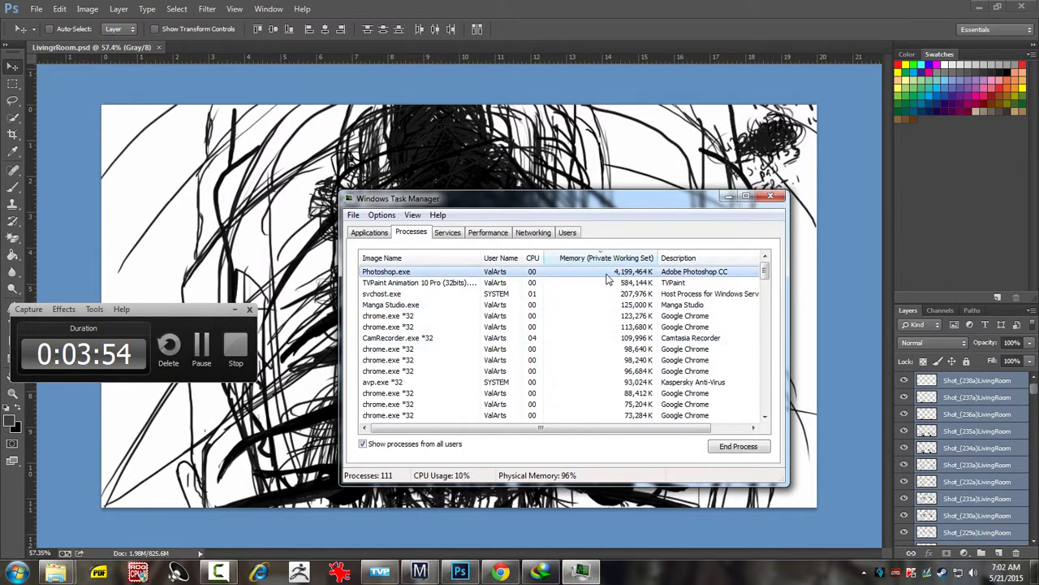
left_click(480, 236)
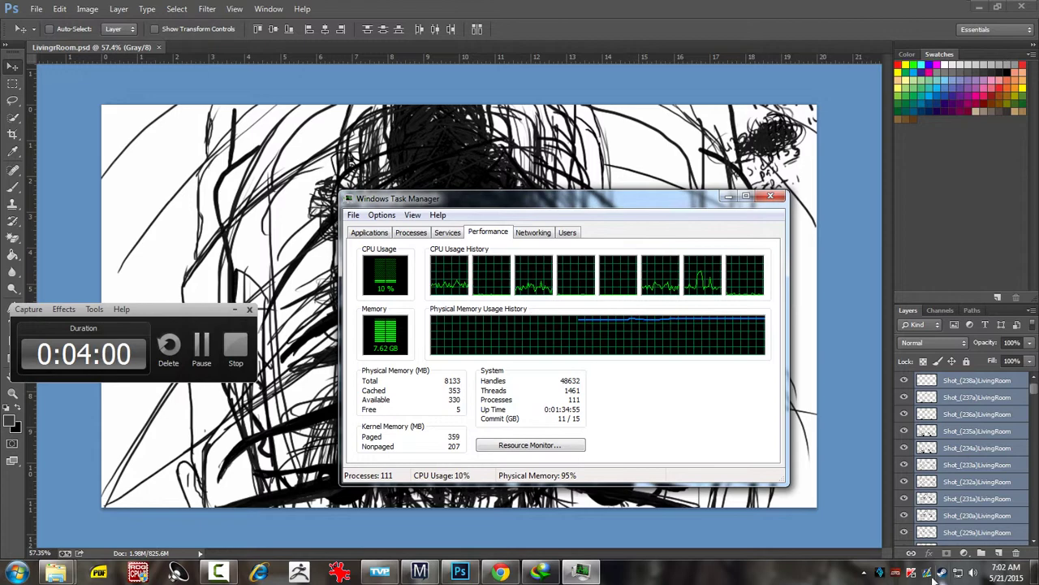
left_click(896, 573)
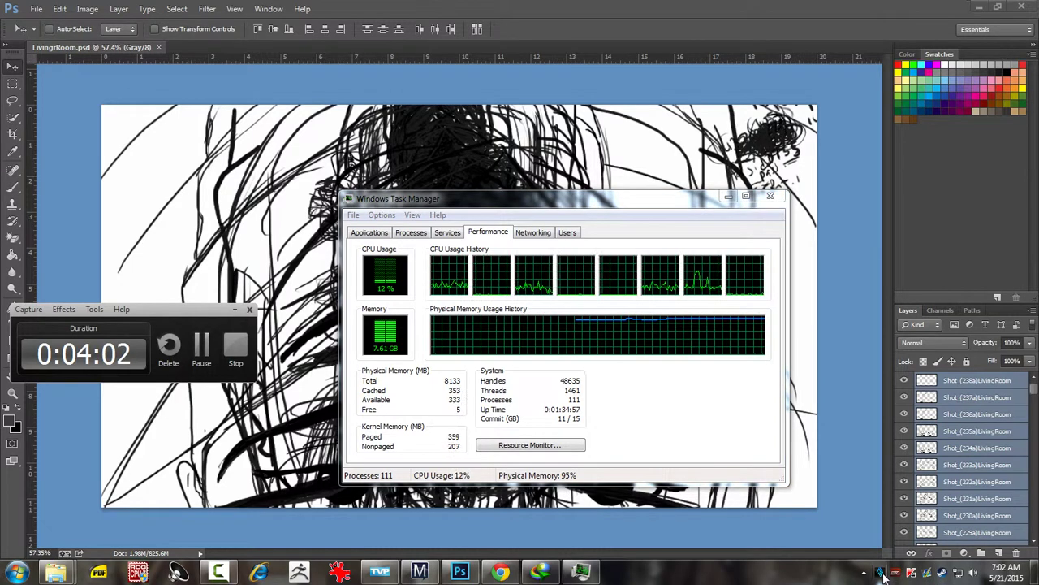